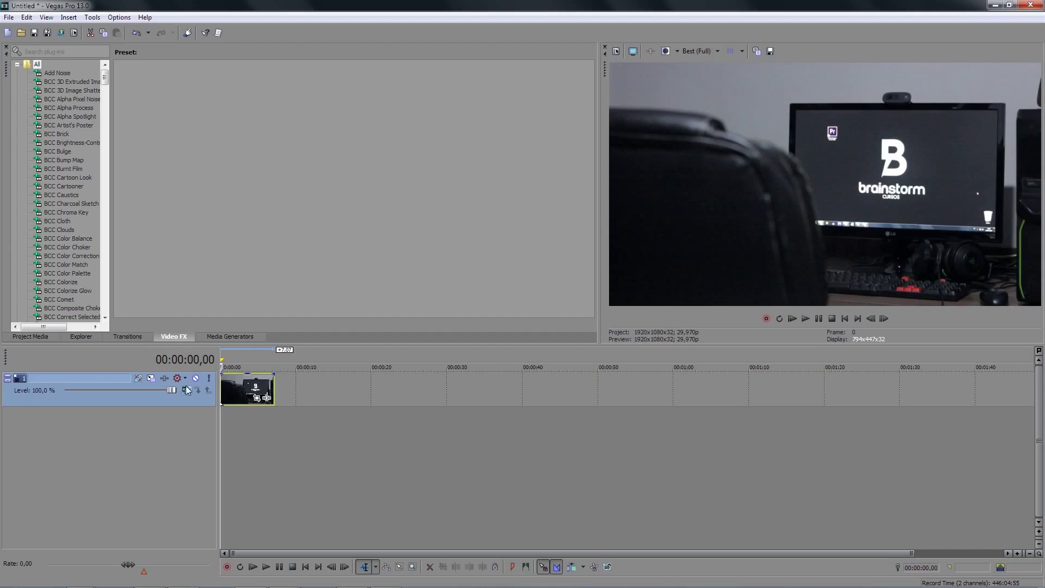
- Scroll up through the Video FX plug-in list
{"action": "scroll", "coordinate": [243, 446], "scroll_direction": "up", "scroll_amount": 2}
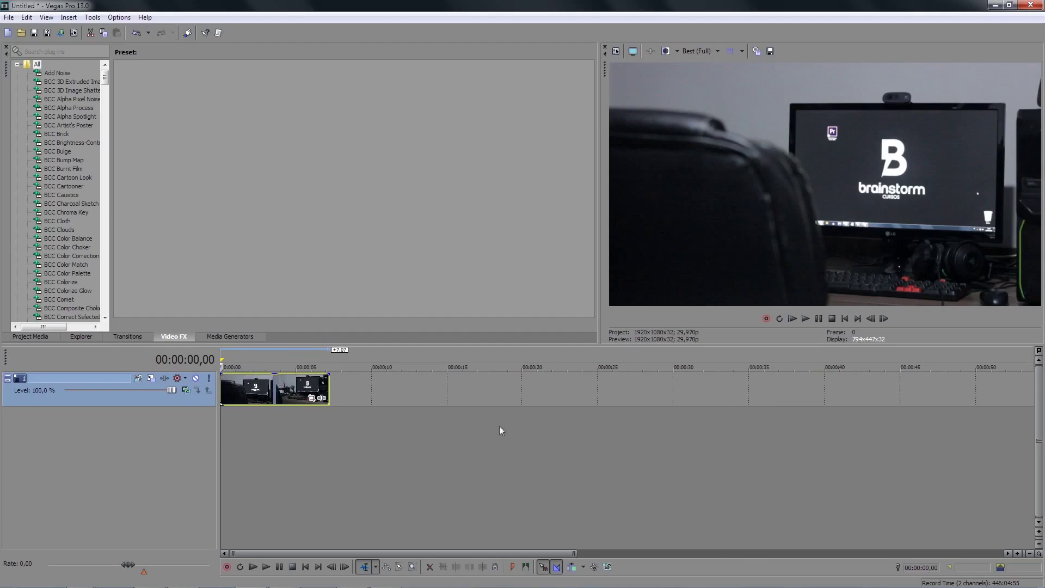
{"action": "key", "text": "space"}
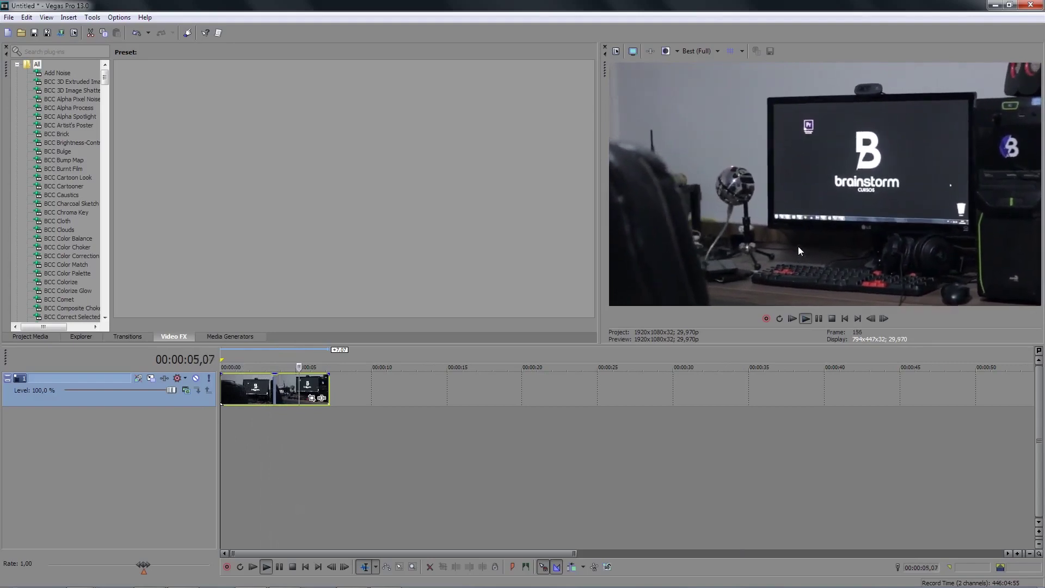
{"action": "key", "text": "space"}
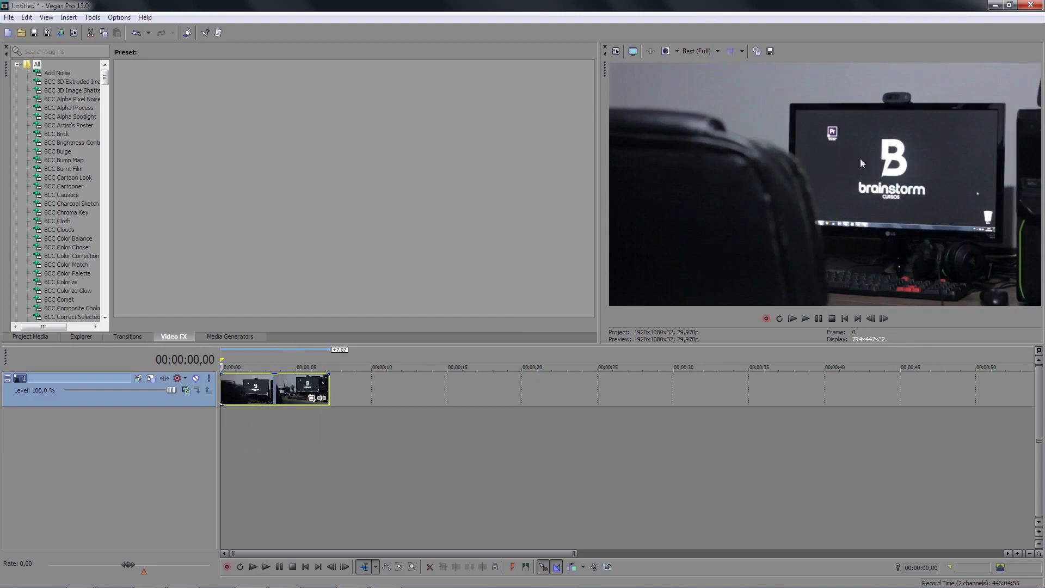
- Restore the office clip's Pan/Crop framing to the full 1920×1080 frame and close the window
{"action": "left_click", "coordinate": [312, 398]}
{"action": "left_click_drag", "start_coordinate": [420, 297], "coordinate": [420, 251]}
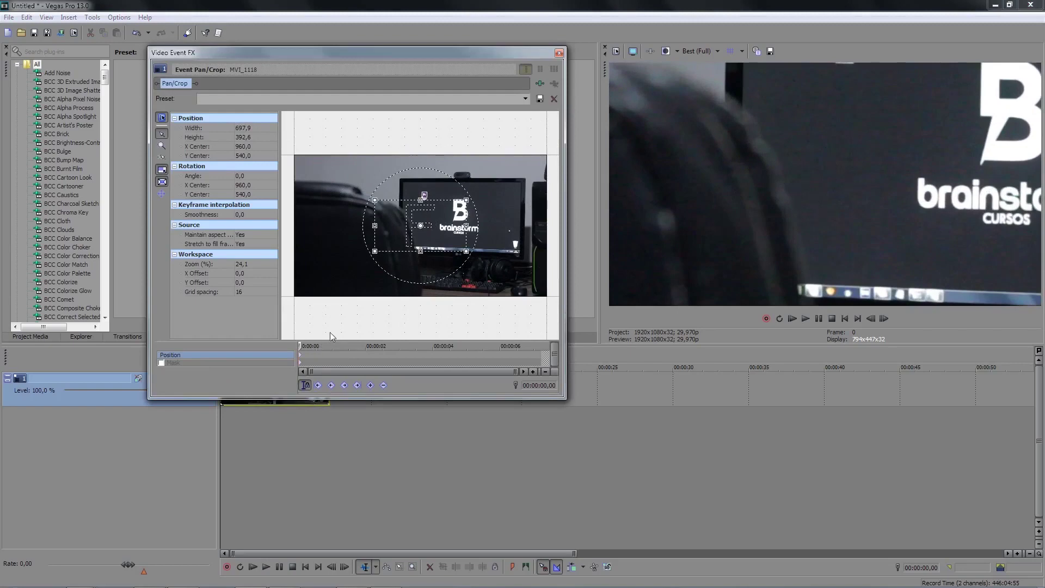
{"action": "right_click", "coordinate": [438, 246]}
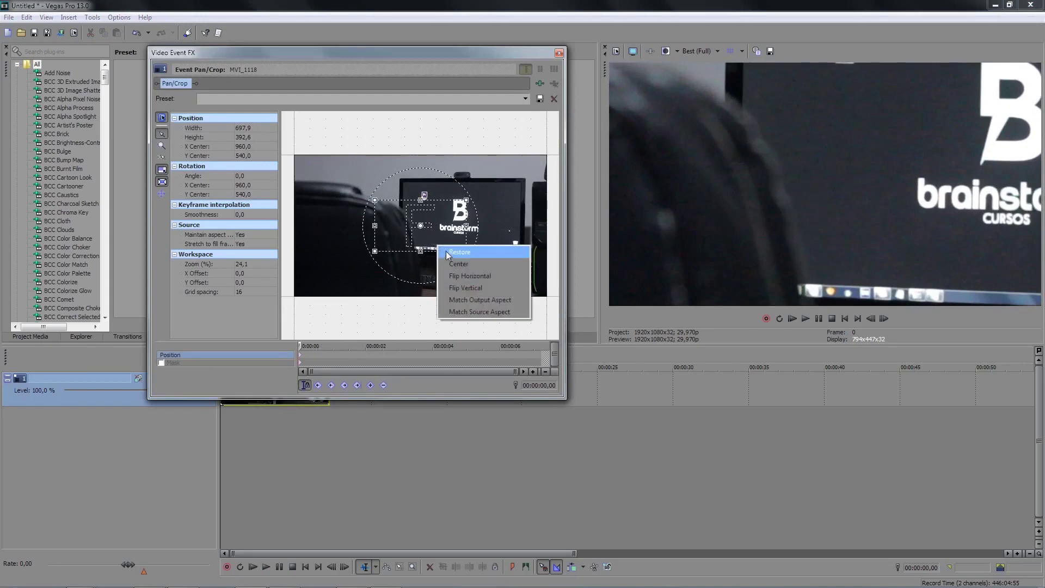
{"action": "left_click", "coordinate": [446, 252]}
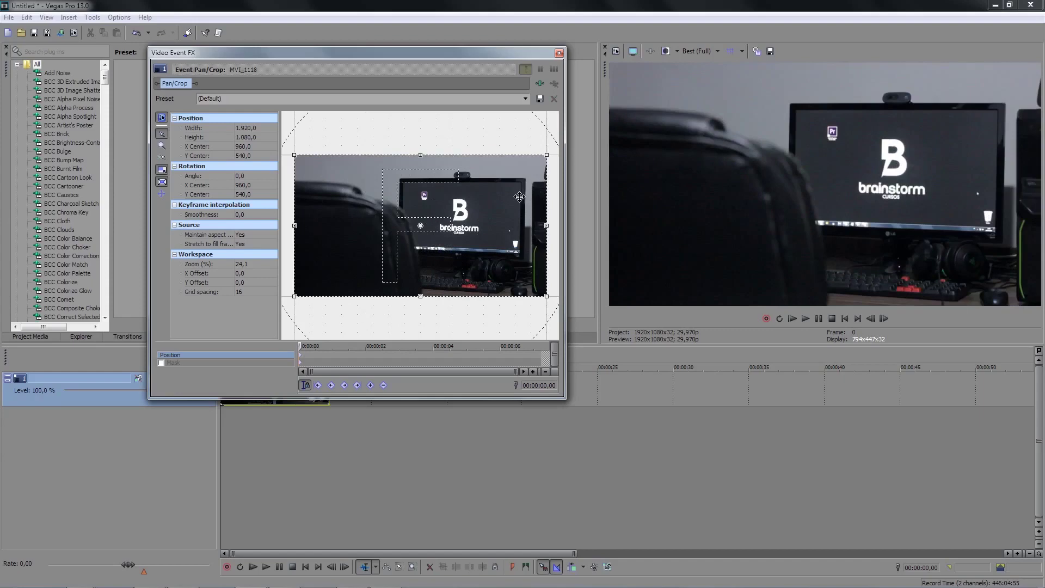
{"action": "left_click", "coordinate": [559, 53]}
{"action": "scroll", "coordinate": [267, 446], "scroll_direction": "up", "scroll_amount": 1}
{"action": "scroll", "coordinate": [266, 446], "scroll_direction": "up", "scroll_amount": 1}
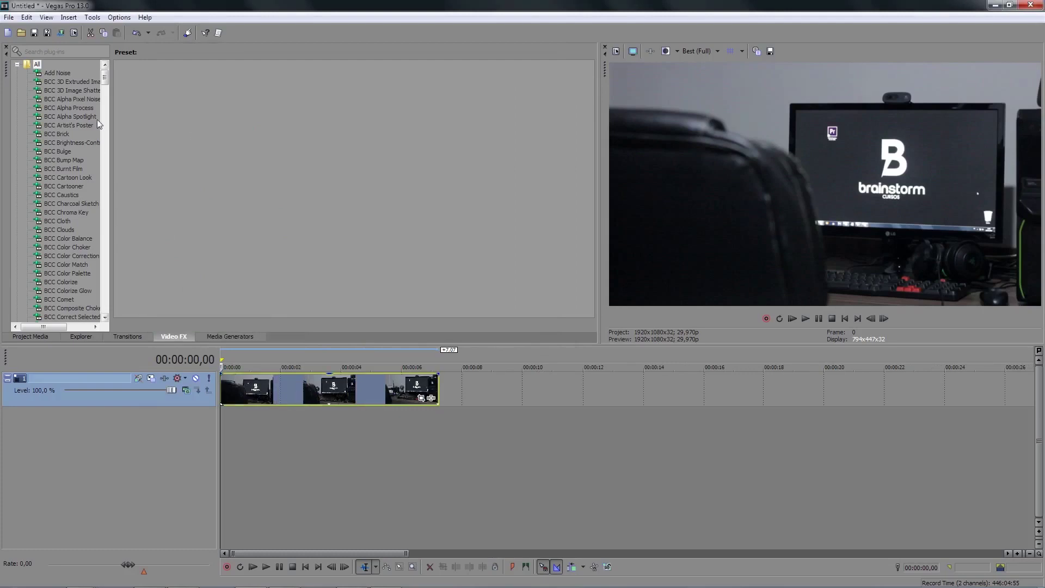
- Add the Neat Video preset to the office clip and open its Configure... noise profile setup
{"action": "left_click_drag", "start_coordinate": [105, 87], "coordinate": [104, 264]}
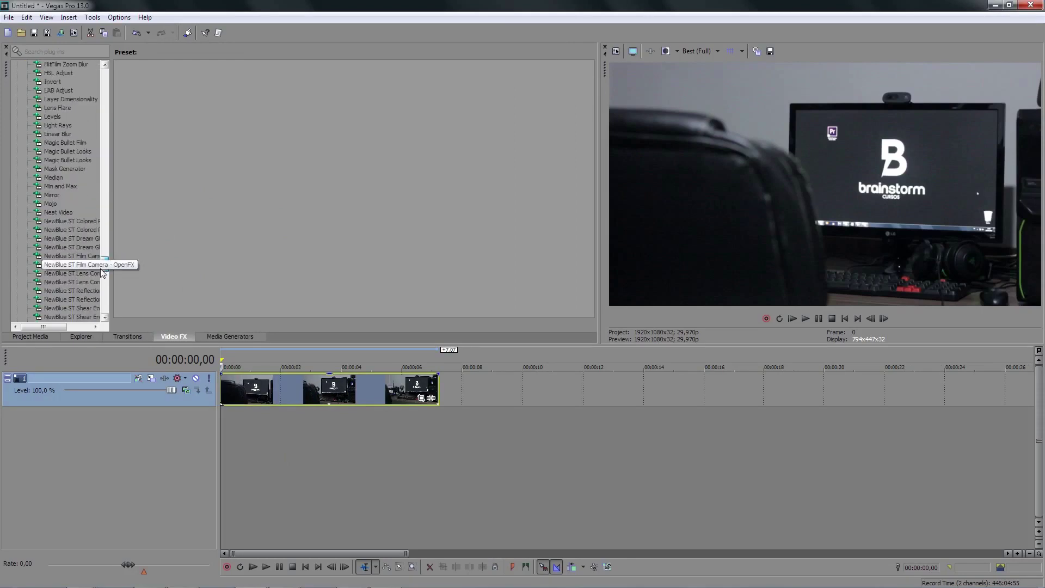
{"action": "left_click", "coordinate": [80, 212]}
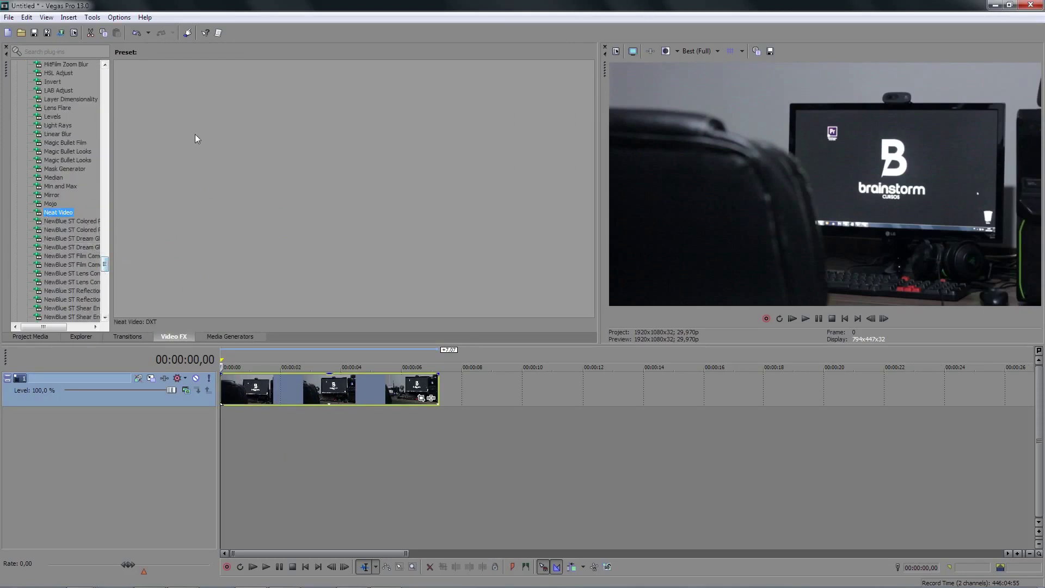
{"action": "mouse_move", "coordinate": [149, 109]}
{"action": "left_mouse_down"}
{"action": "mouse_move", "coordinate": [274, 403]}
{"action": "mouse_move", "coordinate": [265, 391]}
{"action": "left_mouse_up"}
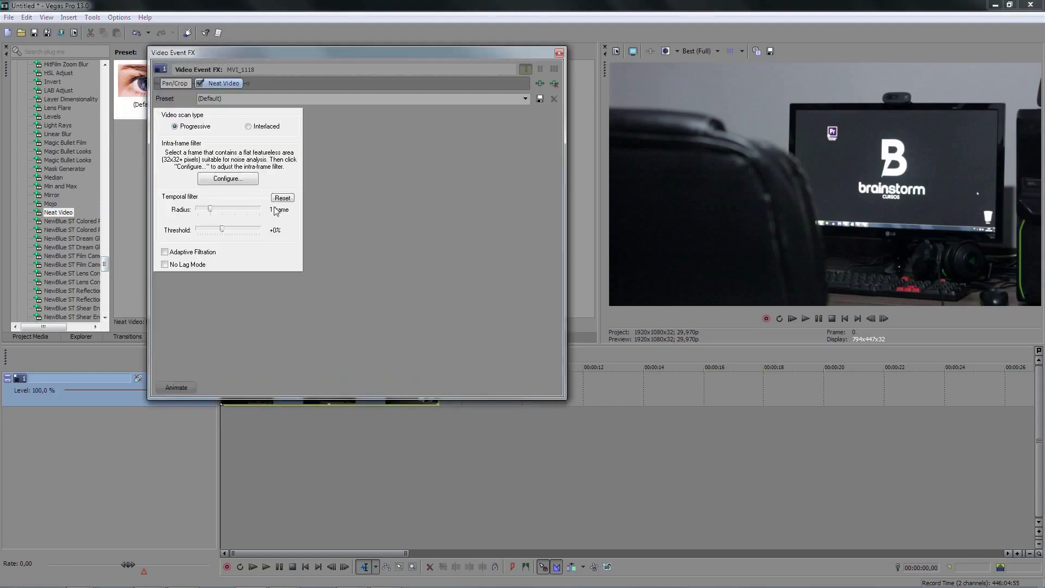
{"action": "left_click", "coordinate": [230, 180]}
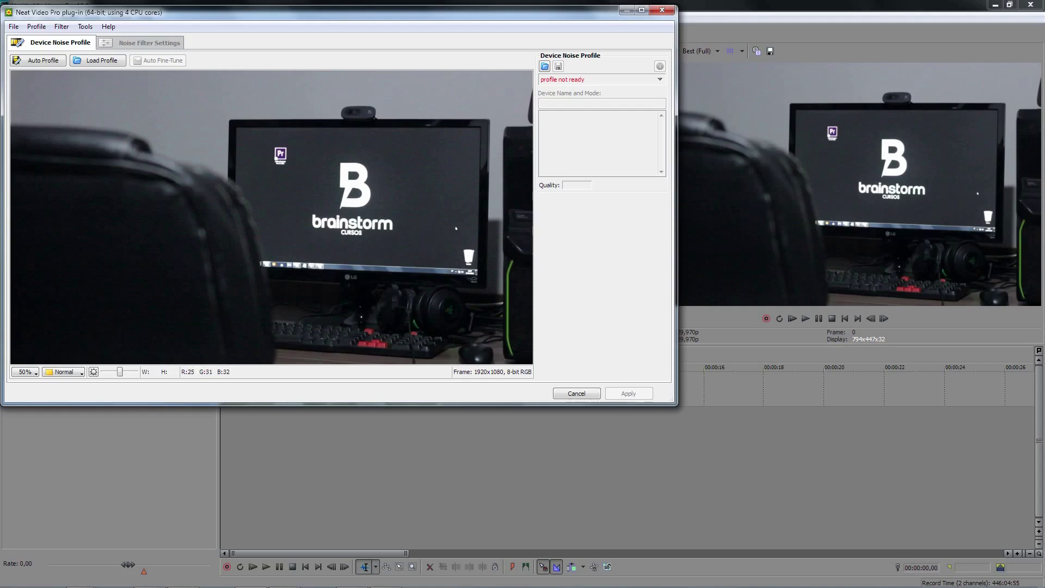
- Mark a noise sample area over the dark chair in the frame
{"action": "left_click_drag", "start_coordinate": [55, 13], "coordinate": [83, 39]}
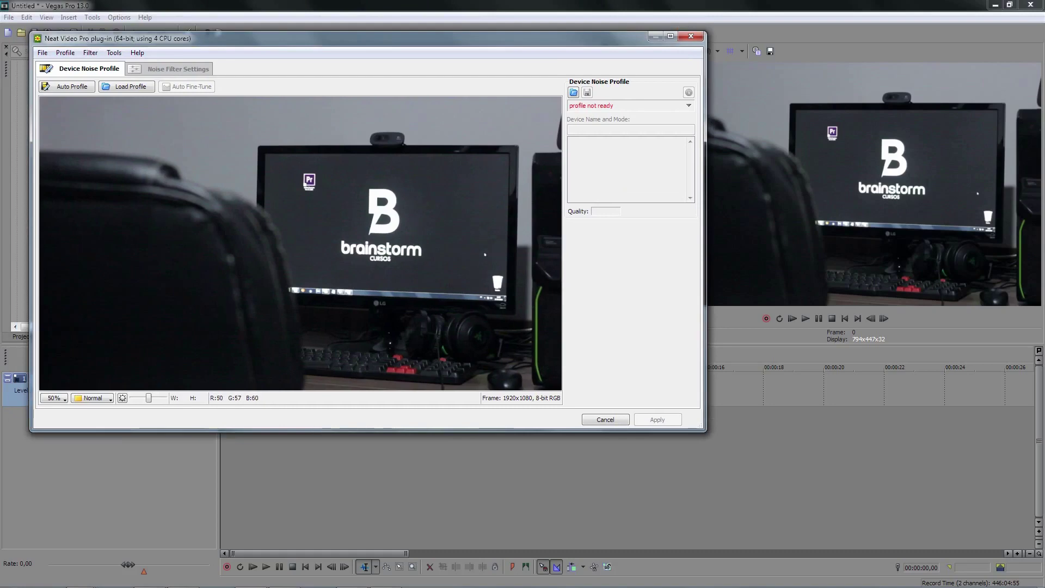
{"action": "left_click_drag", "start_coordinate": [70, 244], "coordinate": [130, 306]}
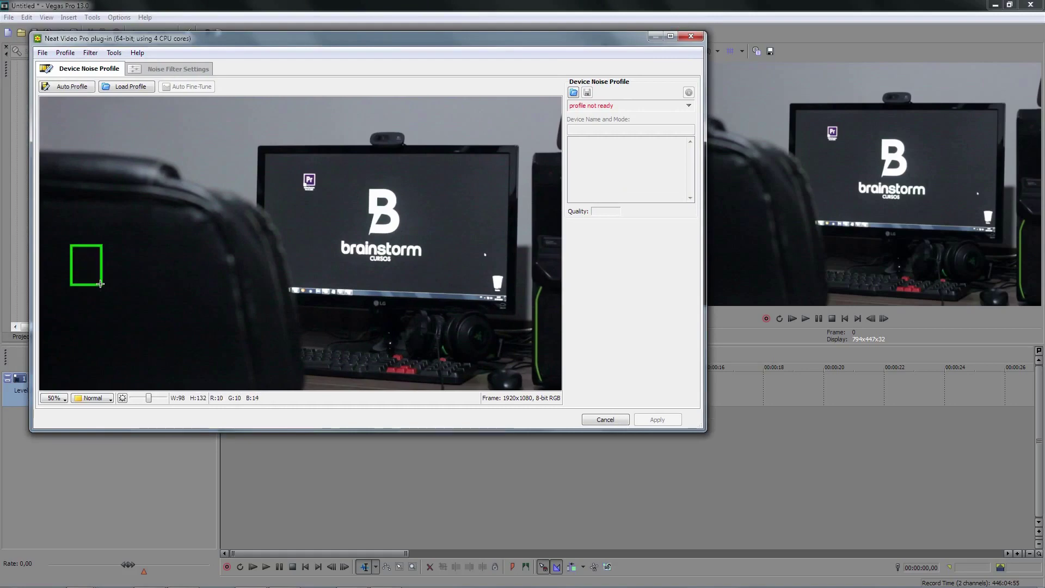
{"action": "left_click_drag", "start_coordinate": [130, 306], "coordinate": [81, 252]}
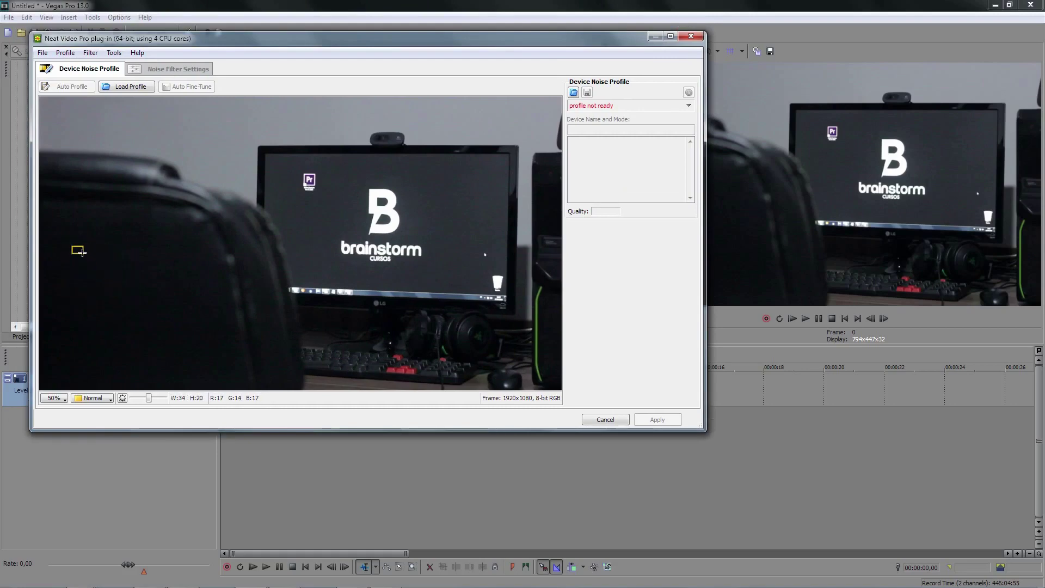
{"action": "left_click_drag", "start_coordinate": [82, 252], "coordinate": [102, 273]}
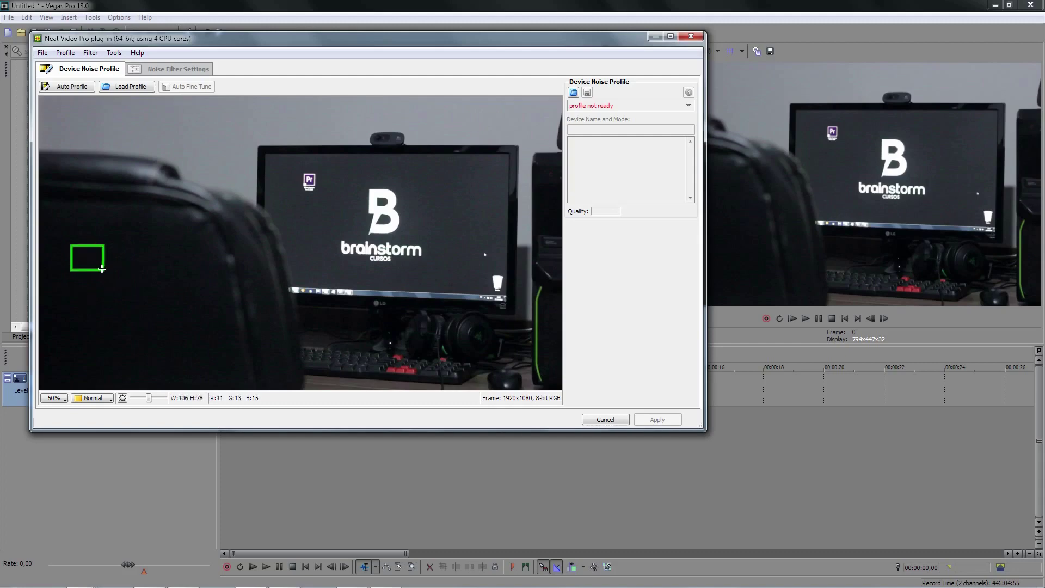
{"action": "left_click_drag", "start_coordinate": [103, 274], "coordinate": [157, 325]}
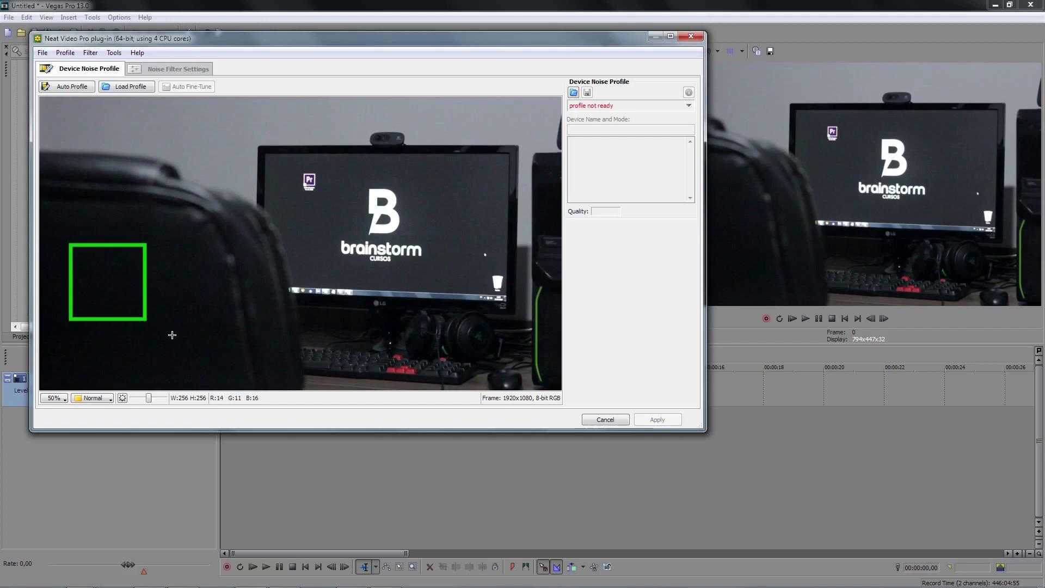
{"action": "mouse_move", "coordinate": [101, 287]}
{"action": "left_mouse_down"}
{"action": "mouse_move", "coordinate": [151, 283]}
{"action": "mouse_move", "coordinate": [112, 313]}
{"action": "mouse_move", "coordinate": [123, 324]}
{"action": "left_mouse_up"}
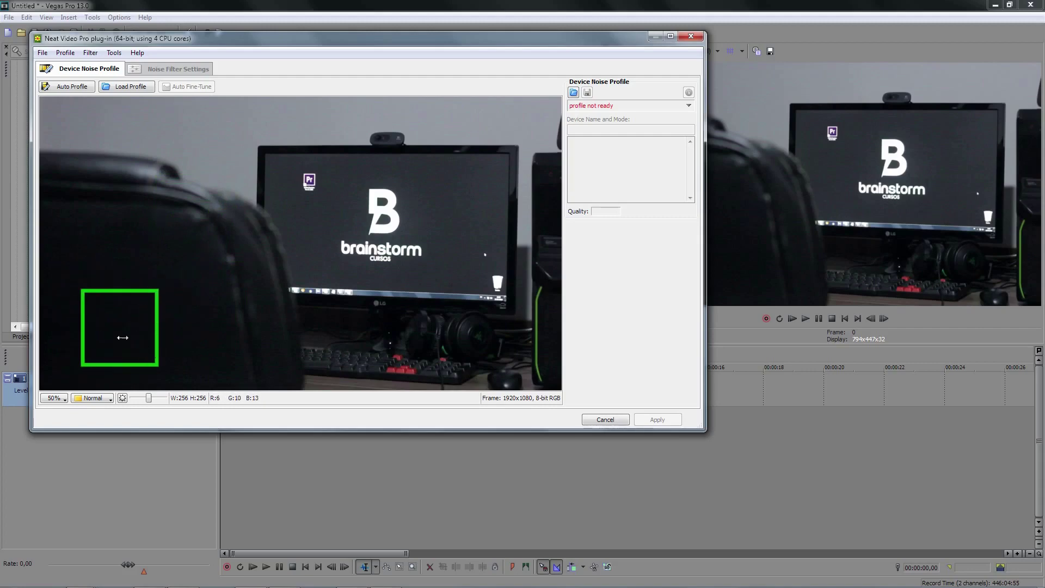
- Reposition the sample to a 256×256 dark area and auto-build a 72% quality profile
{"action": "left_click_drag", "start_coordinate": [122, 350], "coordinate": [202, 217]}
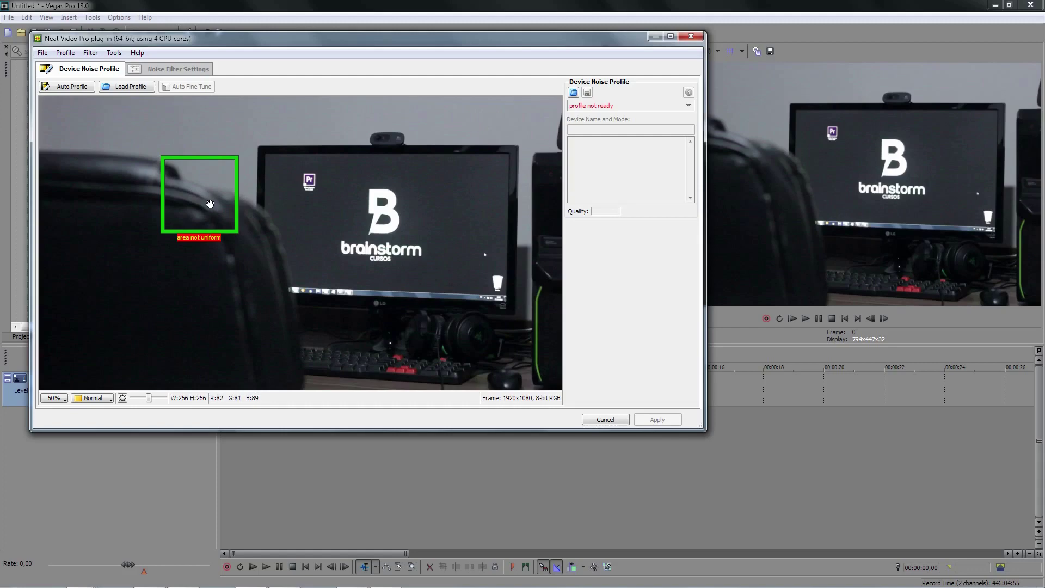
{"action": "left_click_drag", "start_coordinate": [211, 204], "coordinate": [135, 310]}
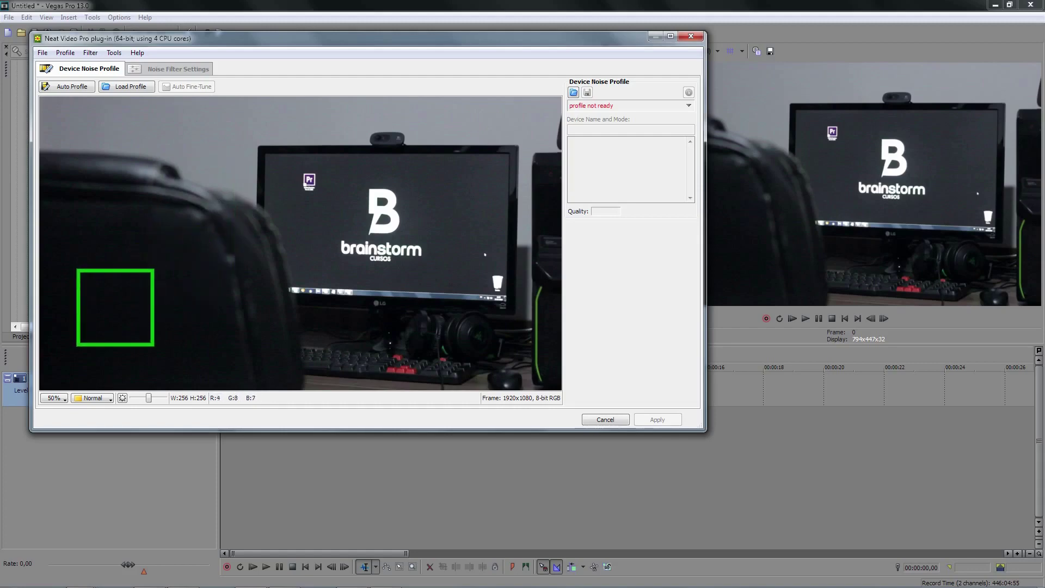
{"action": "left_click_drag", "start_coordinate": [78, 270], "coordinate": [120, 325]}
{"action": "mouse_move", "coordinate": [234, 314]}
{"action": "left_mouse_down"}
{"action": "mouse_move", "coordinate": [383, 212]}
{"action": "mouse_move", "coordinate": [379, 203]}
{"action": "left_mouse_up"}
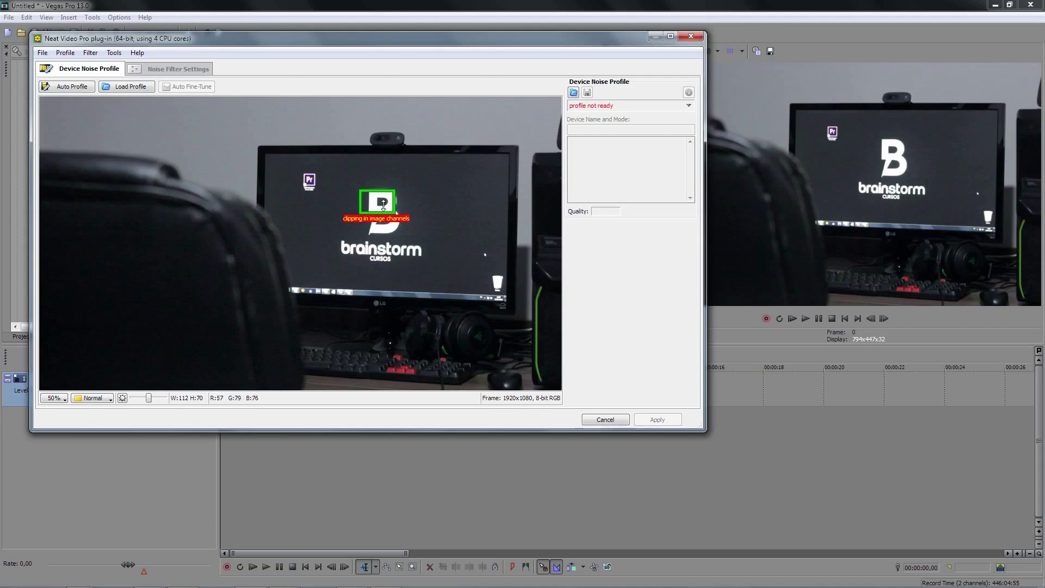
{"action": "left_click_drag", "start_coordinate": [115, 281], "coordinate": [173, 344]}
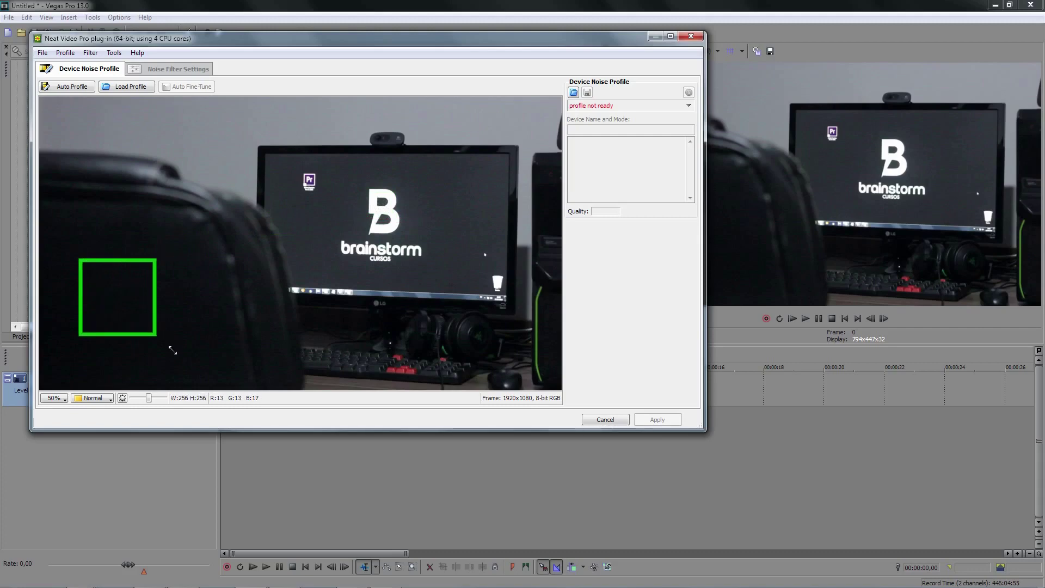
{"action": "left_click_drag", "start_coordinate": [129, 289], "coordinate": [123, 307]}
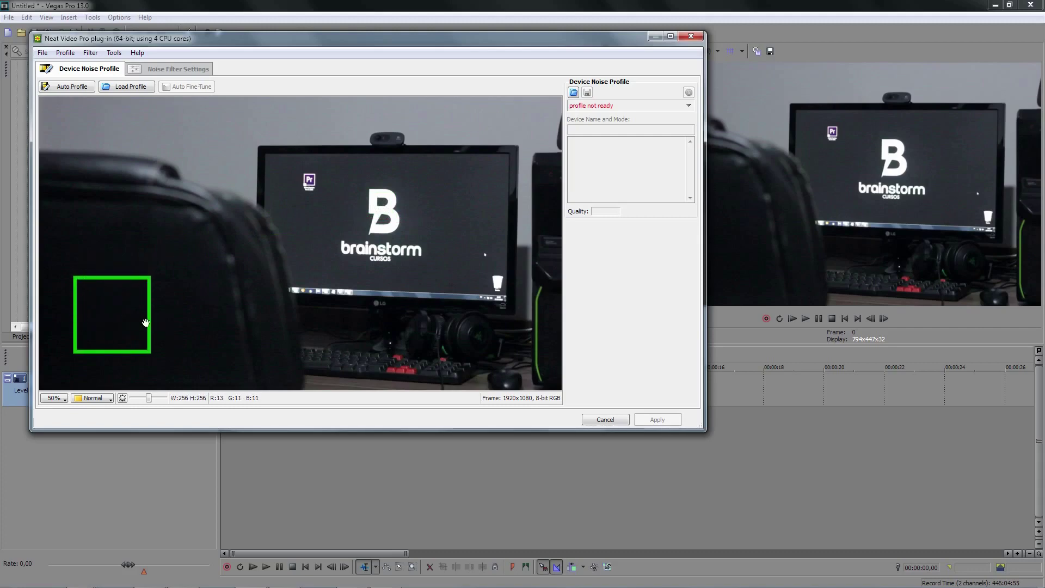
{"action": "left_click", "coordinate": [56, 87]}
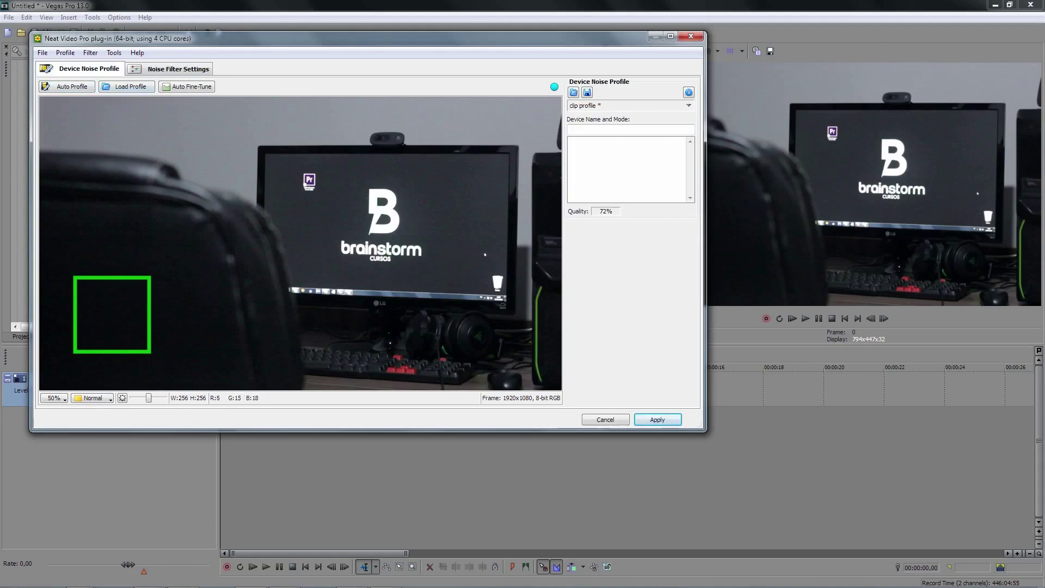
- In Noise Filter Settings, compare the preview and set luminance and chrominance reduction to 100%
{"action": "left_click", "coordinate": [179, 69]}
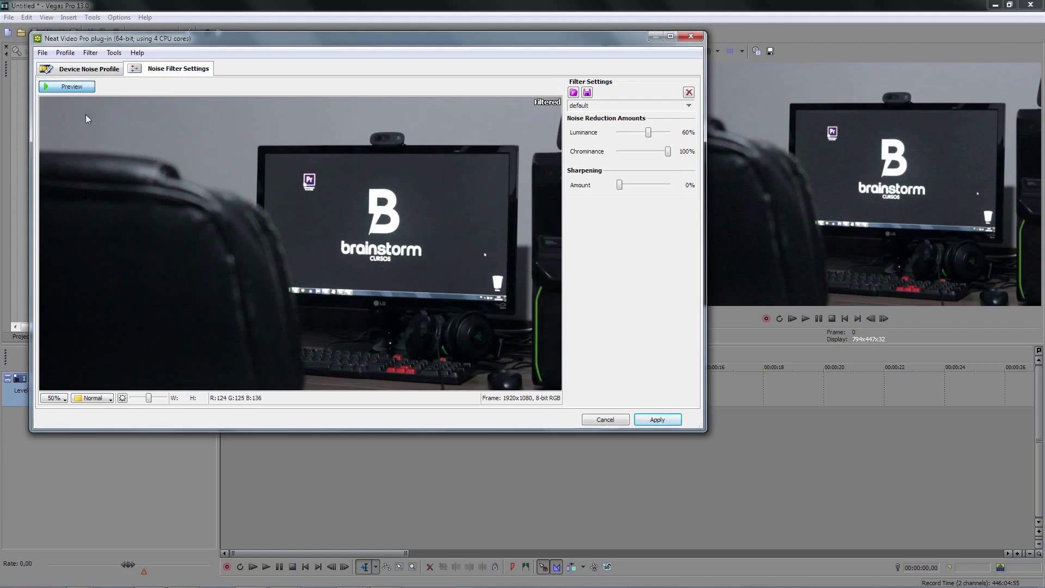
{"action": "left_click", "coordinate": [66, 88]}
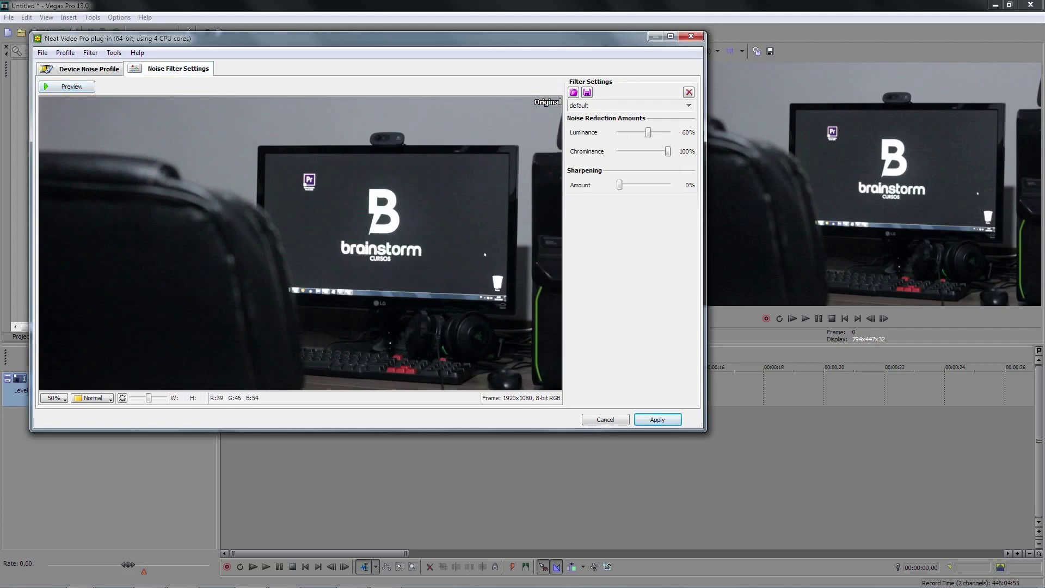
{"action": "left_click", "coordinate": [83, 88]}
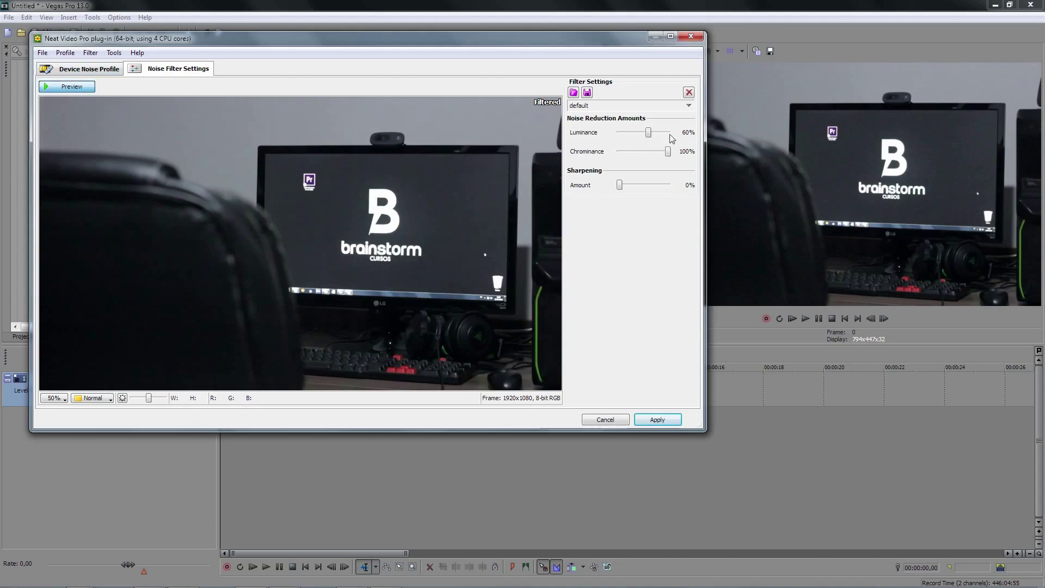
{"action": "left_click_drag", "start_coordinate": [650, 135], "coordinate": [620, 136]}
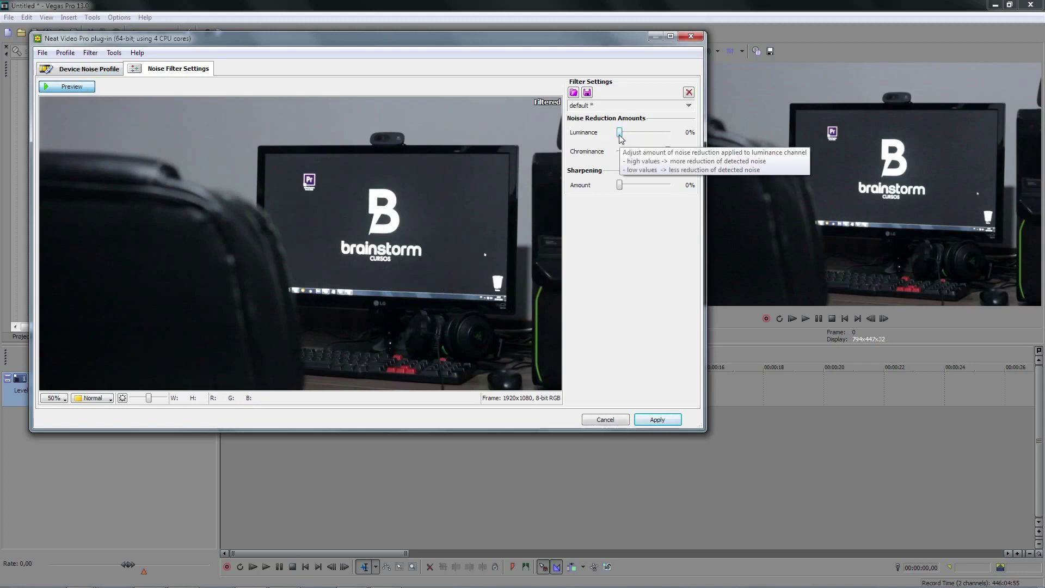
{"action": "mouse_move", "coordinate": [620, 133]}
{"action": "left_mouse_down"}
{"action": "mouse_move", "coordinate": [668, 133]}
{"action": "mouse_move", "coordinate": [624, 152]}
{"action": "left_mouse_up"}
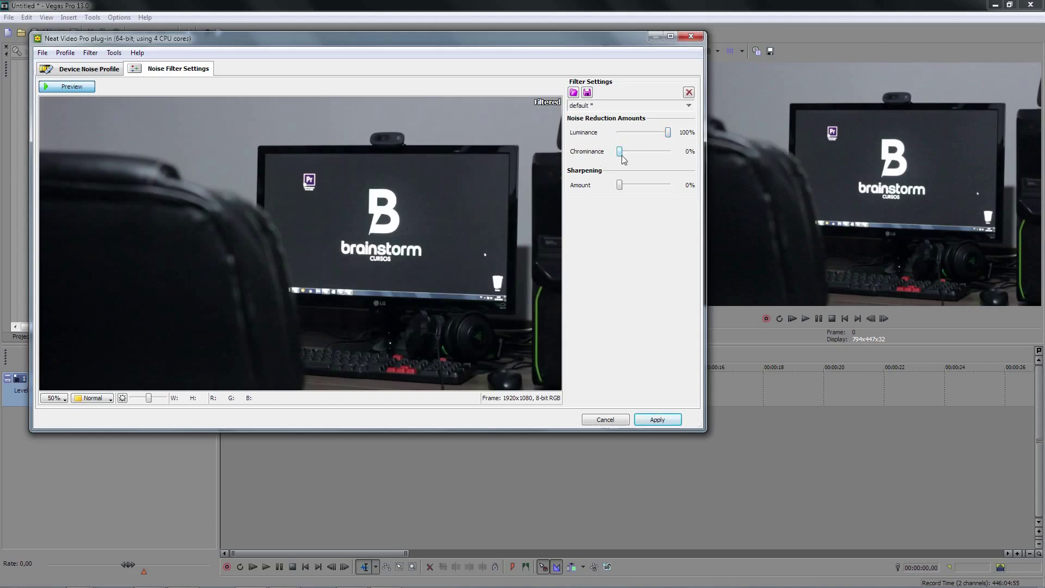
{"action": "left_click_drag", "start_coordinate": [624, 152], "coordinate": [694, 163]}
{"action": "left_click", "coordinate": [656, 134]}
{"action": "mouse_move", "coordinate": [665, 132]}
{"action": "left_mouse_down"}
{"action": "mouse_move", "coordinate": [619, 132]}
{"action": "mouse_move", "coordinate": [619, 151]}
{"action": "left_mouse_up"}
{"action": "double_click", "coordinate": [624, 152]}
{"action": "double_click", "coordinate": [621, 132]}
- Set the sharpening amount to 100% and apply the Neat Video filter
{"action": "left_click_drag", "start_coordinate": [623, 187], "coordinate": [639, 190]}
{"action": "left_click_drag", "start_coordinate": [638, 191], "coordinate": [640, 192]}
{"action": "left_click_drag", "start_coordinate": [640, 185], "coordinate": [671, 185]}
{"action": "left_click_drag", "start_coordinate": [668, 185], "coordinate": [641, 185]}
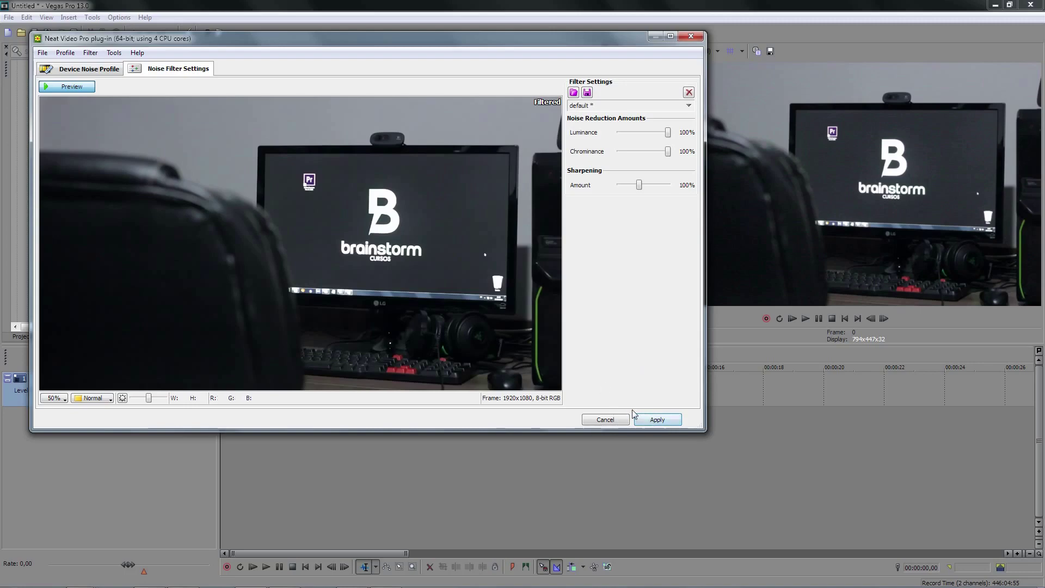
{"action": "left_click", "coordinate": [642, 419]}
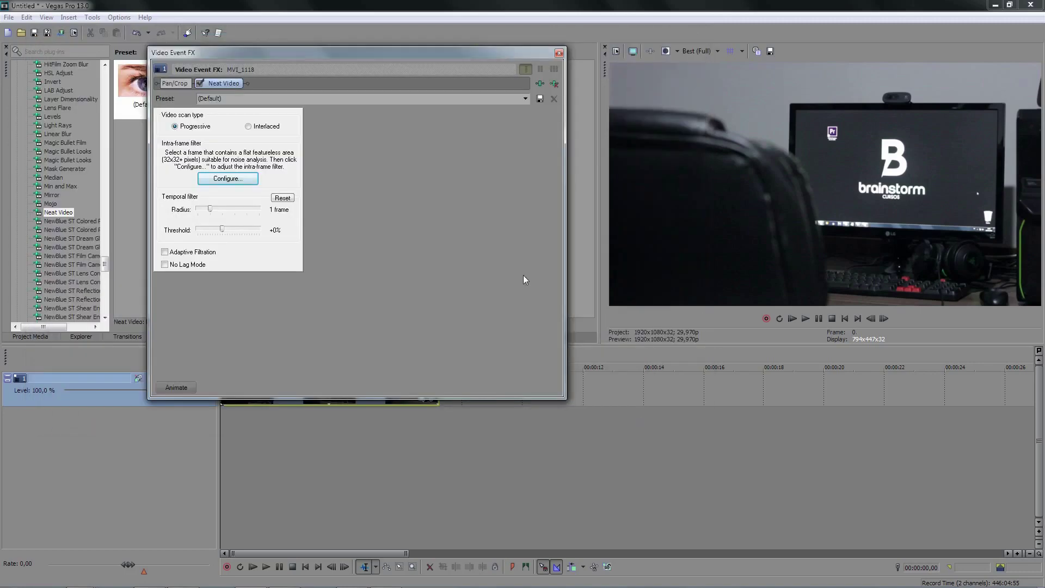
- Compare denoised and original halves in split-screen view through 00:00:05,10, then turn split-screen off
{"action": "left_click", "coordinate": [560, 53]}
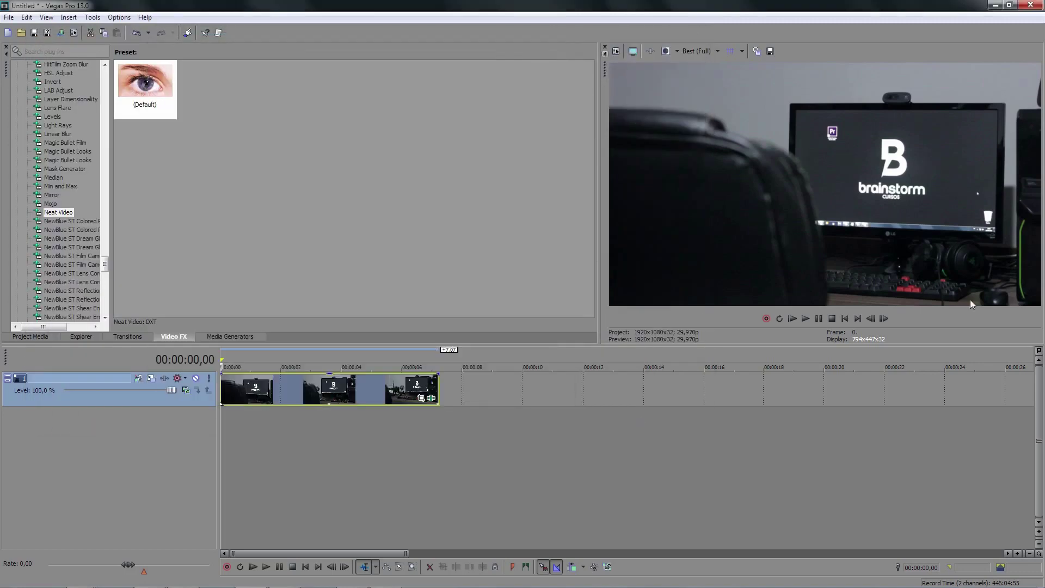
{"action": "left_click", "coordinate": [677, 51]}
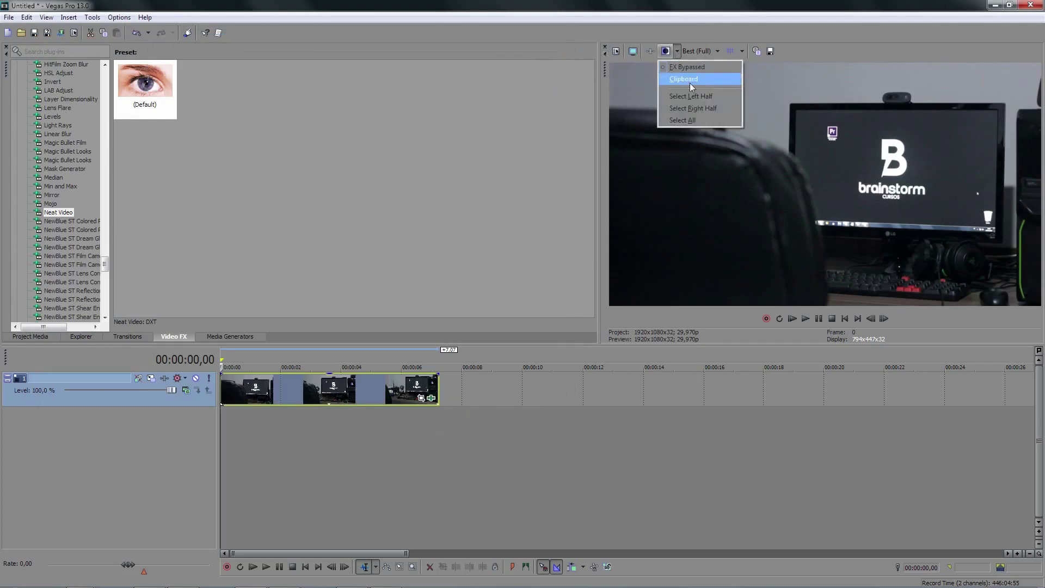
{"action": "left_click", "coordinate": [701, 109]}
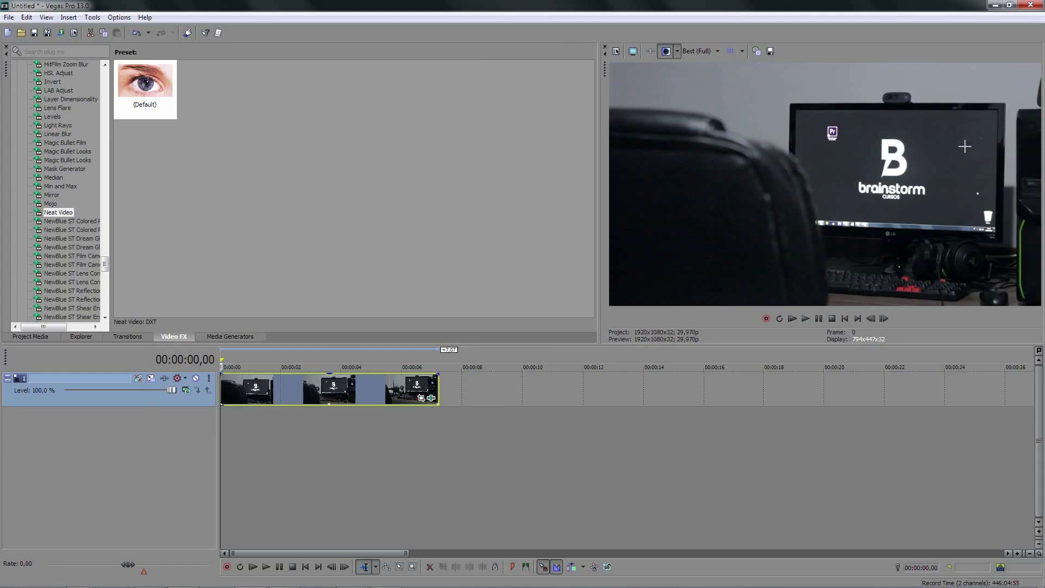
{"action": "left_click_drag", "start_coordinate": [219, 457], "coordinate": [299, 458]}
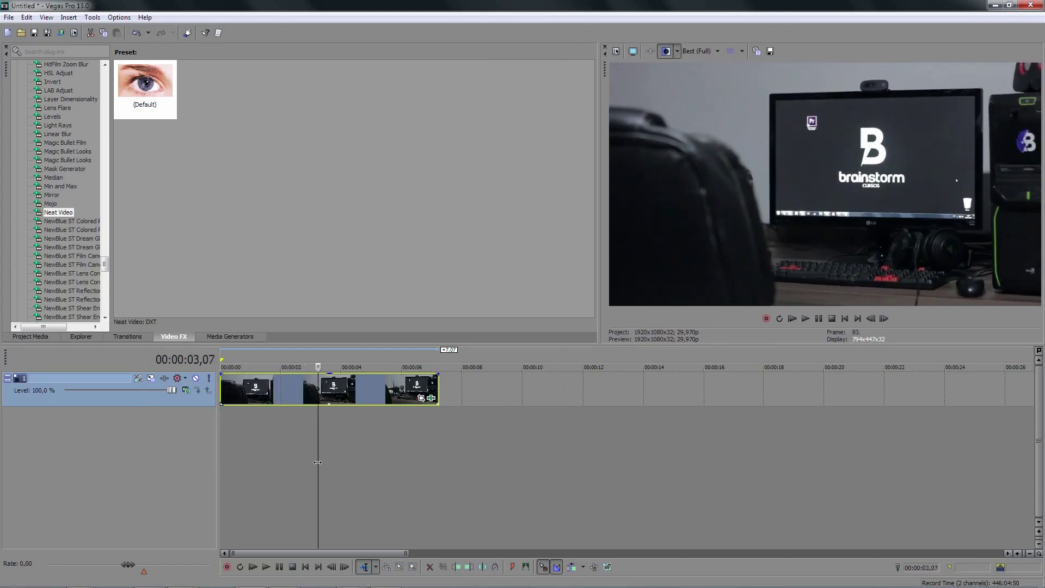
{"action": "left_click_drag", "start_coordinate": [299, 458], "coordinate": [325, 458]}
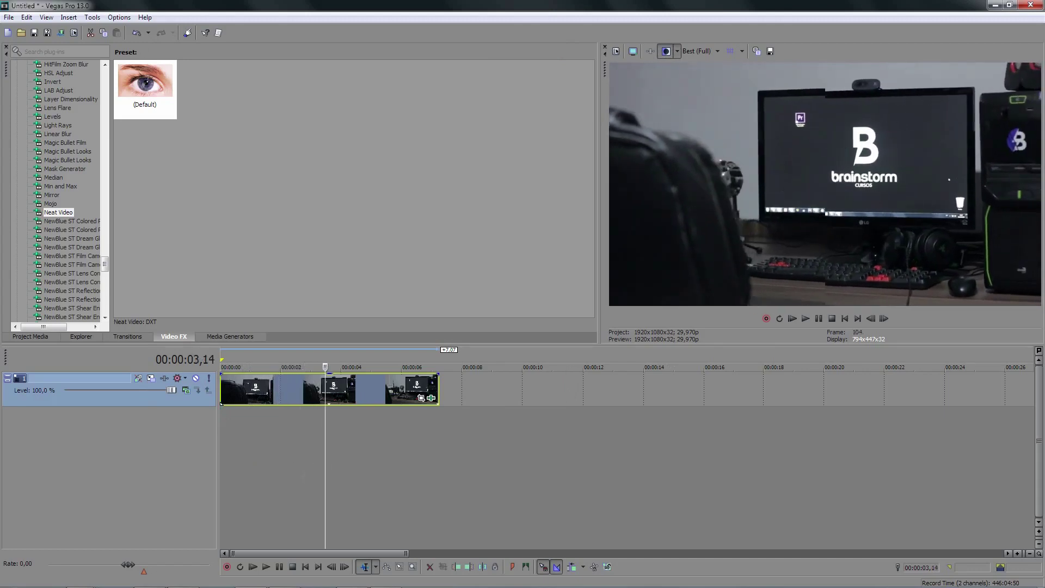
{"action": "left_click", "coordinate": [351, 444]}
{"action": "left_click", "coordinate": [381, 446]}
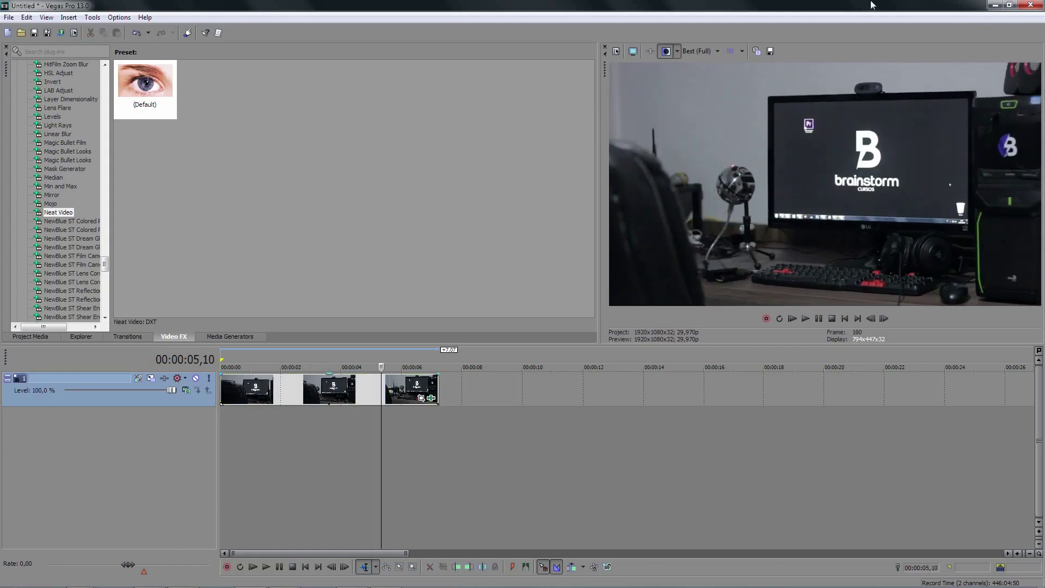
{"action": "left_click", "coordinate": [665, 50]}
{"action": "left_click", "coordinate": [265, 397]}
{"action": "mouse_move", "coordinate": [104, 265]}
{"action": "left_mouse_down"}
{"action": "mouse_move", "coordinate": [103, 250]}
{"action": "mouse_move", "coordinate": [104, 259]}
{"action": "left_mouse_up"}
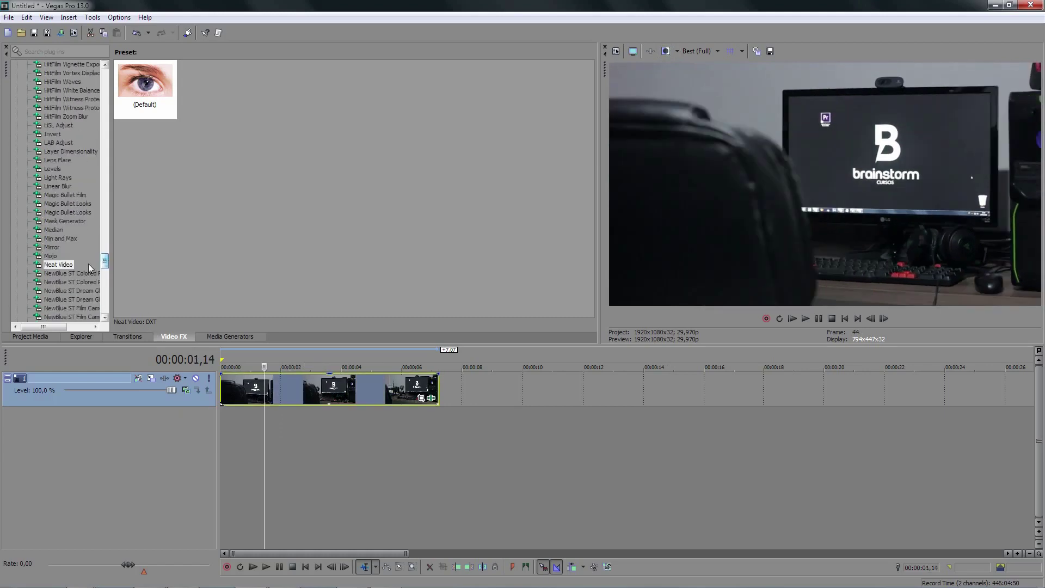
- Add Brightness and Contrast (Default) to the clip with brightness 0,102 and contrast 0,224
{"action": "scroll", "coordinate": [77, 269], "scroll_direction": "up", "scroll_amount": 3}
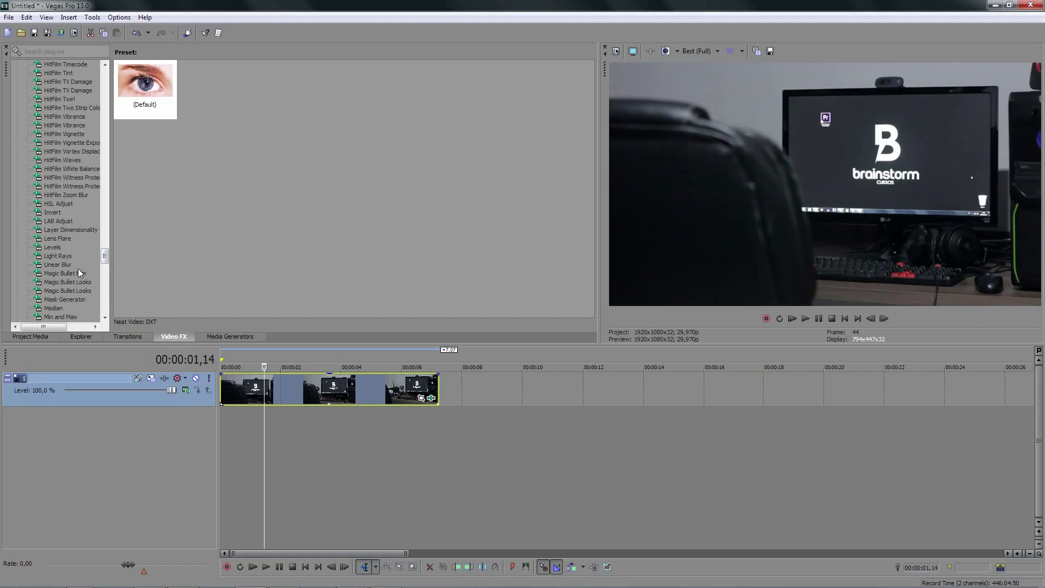
{"action": "scroll", "coordinate": [80, 269], "scroll_direction": "up", "scroll_amount": 12}
{"action": "scroll", "coordinate": [98, 260], "scroll_direction": "up", "scroll_amount": 5}
{"action": "scroll", "coordinate": [82, 264], "scroll_direction": "up", "scroll_amount": 5}
{"action": "scroll", "coordinate": [66, 266], "scroll_direction": "up", "scroll_amount": 5}
{"action": "left_click", "coordinate": [63, 282]}
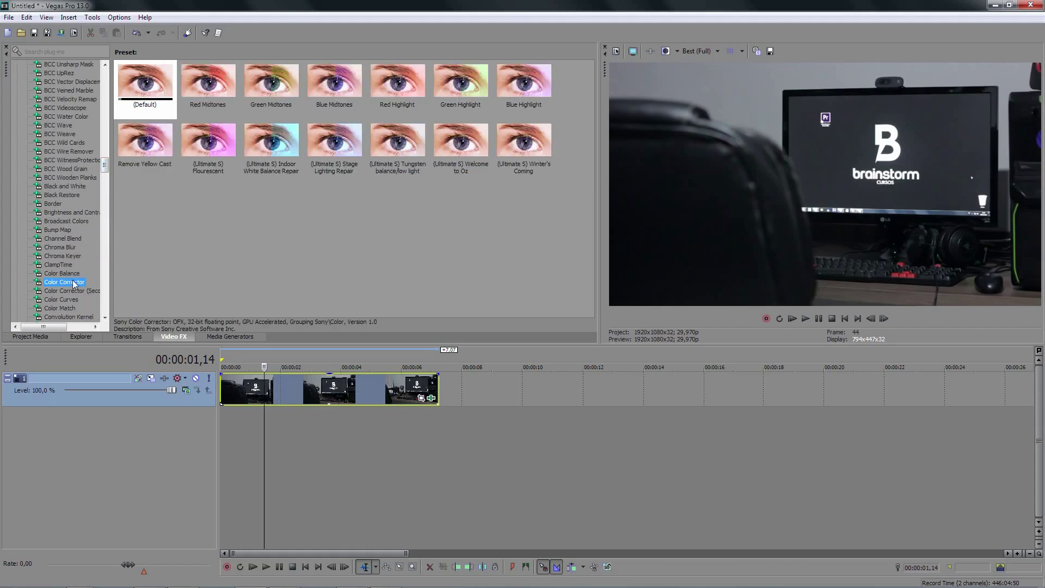
{"action": "left_click", "coordinate": [64, 212]}
{"action": "left_click_drag", "start_coordinate": [145, 82], "coordinate": [305, 393]}
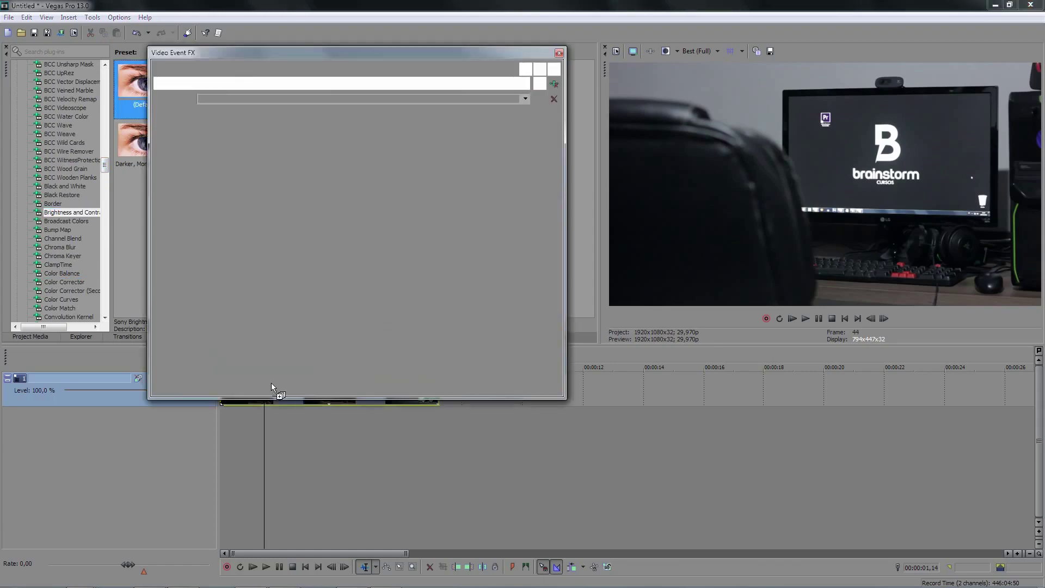
{"action": "mouse_move", "coordinate": [261, 137]}
{"action": "left_mouse_down"}
{"action": "mouse_move", "coordinate": [263, 150]}
{"action": "mouse_move", "coordinate": [277, 149]}
{"action": "left_mouse_up"}
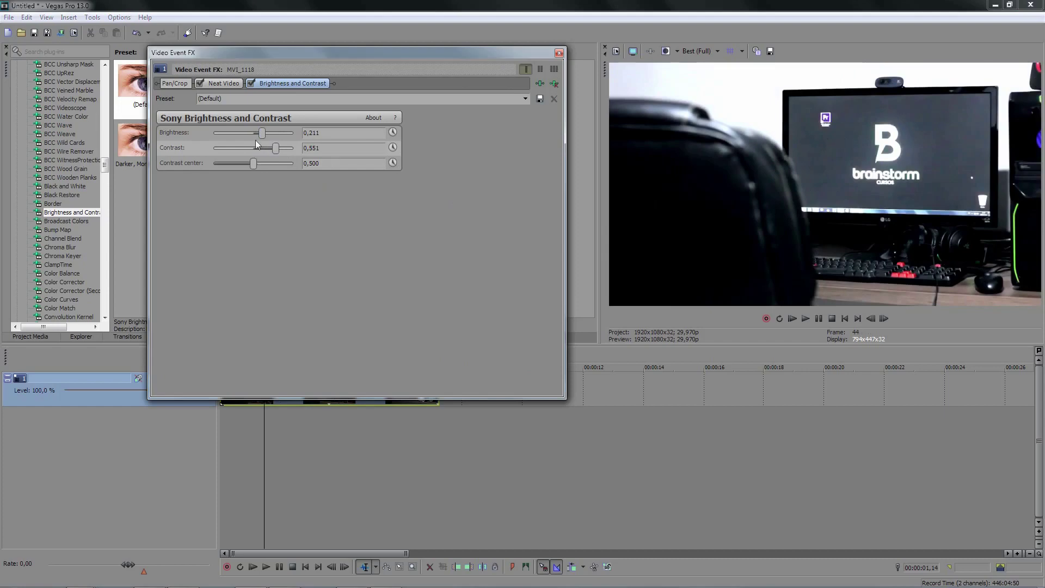
{"action": "left_click_drag", "start_coordinate": [277, 148], "coordinate": [257, 135]}
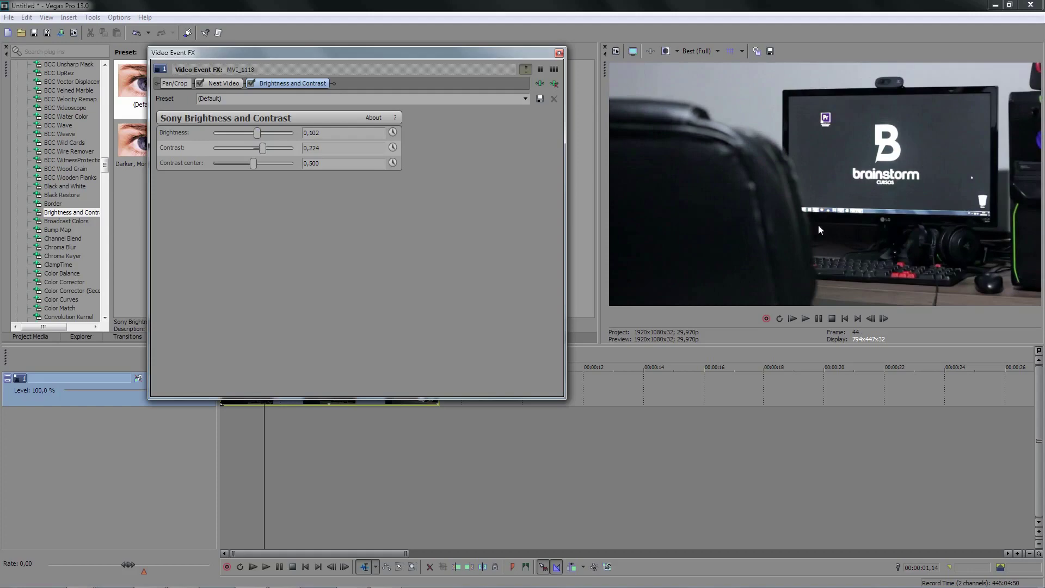